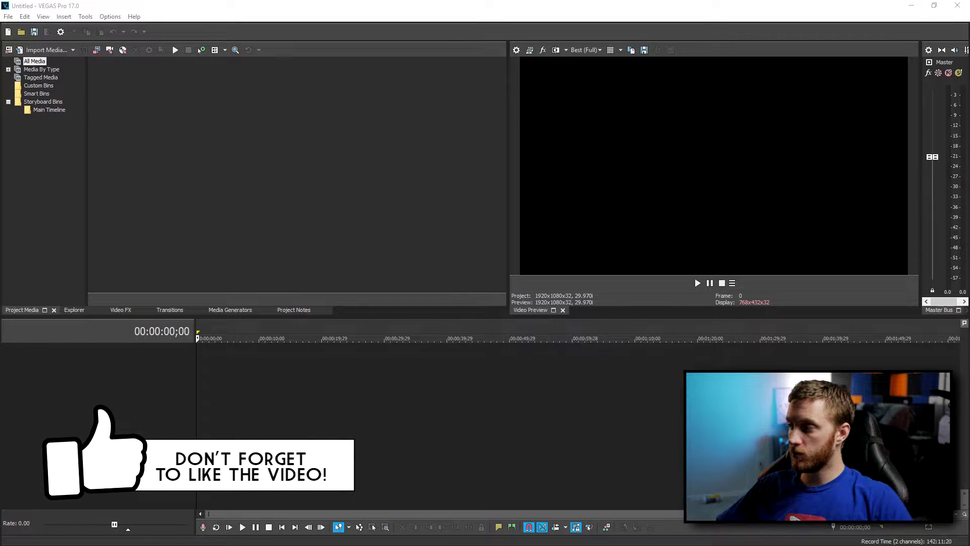
Add the 25-second 1080p 60fps backyard clip, with its audio, to the empty timeline.
{"action": "left_click_drag", "start_coordinate": [266, 379], "coordinate": [209, 382]}
Scrub through the clip to preview the blue-noodle swing around 00:00:09;08.
{"action": "left_click", "coordinate": [220, 366]}
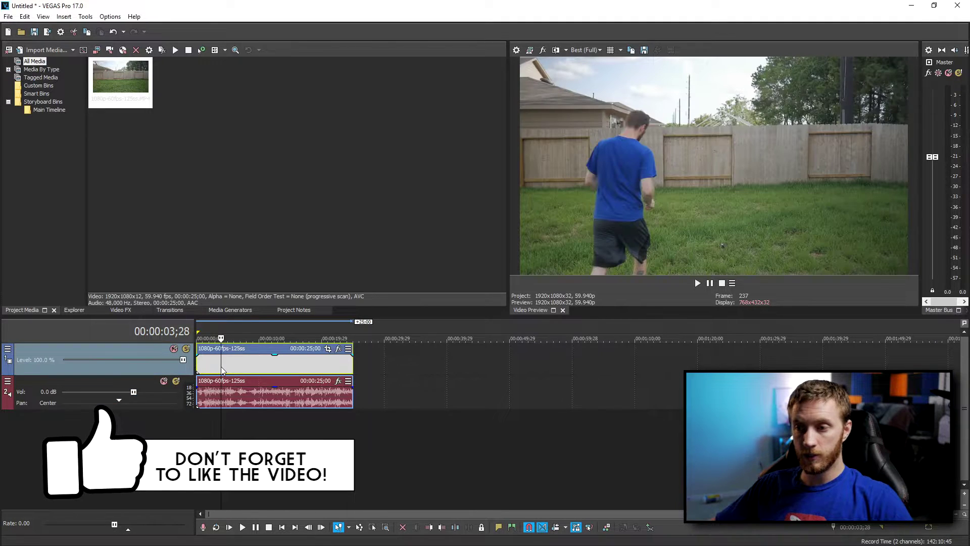
{"action": "left_click", "coordinate": [234, 366]}
{"action": "left_click", "coordinate": [253, 369]}
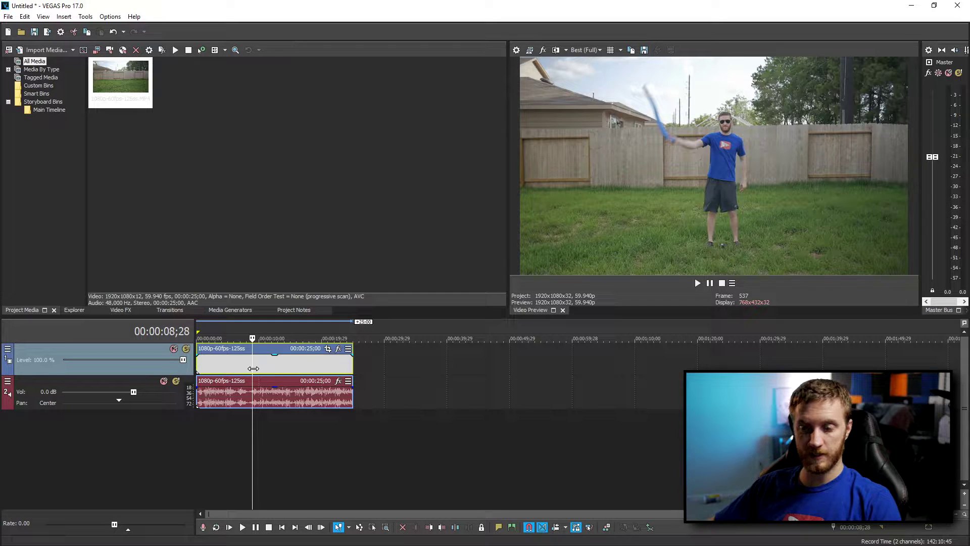
{"action": "scroll", "coordinate": [275, 371], "scroll_direction": "up", "scroll_amount": 1}
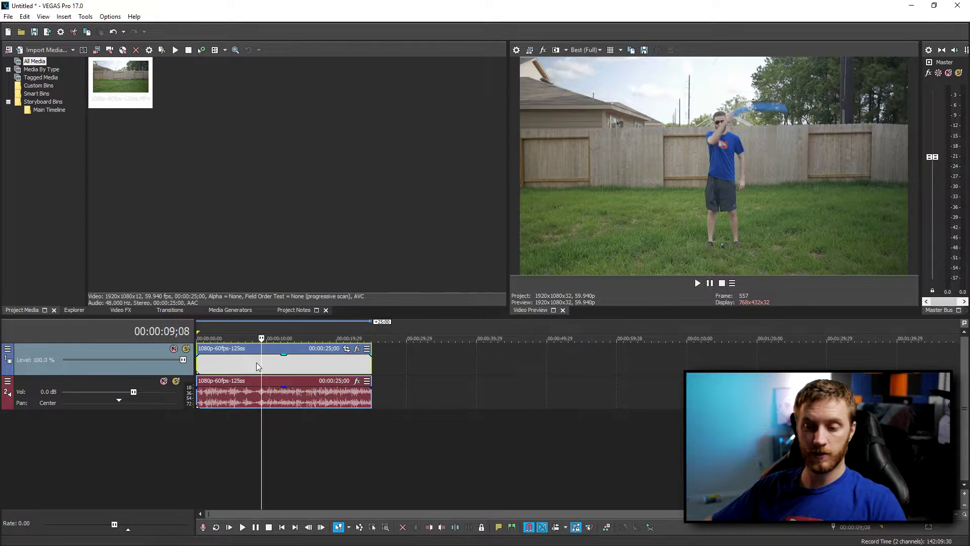
{"action": "left_click", "coordinate": [11, 17]}
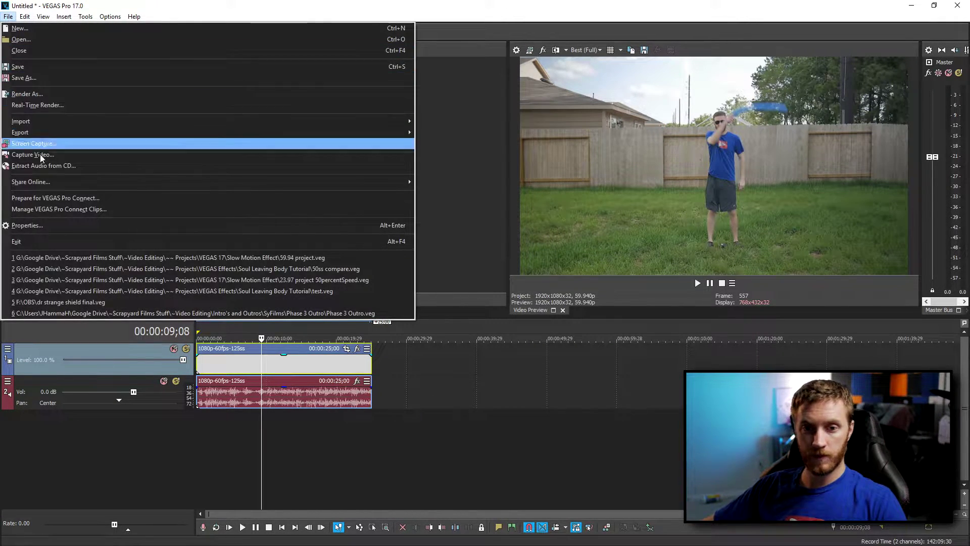
Set project properties to 119.880 fps, Disable resample, and Best full-resolution rendering quality.
{"action": "left_click", "coordinate": [32, 226]}
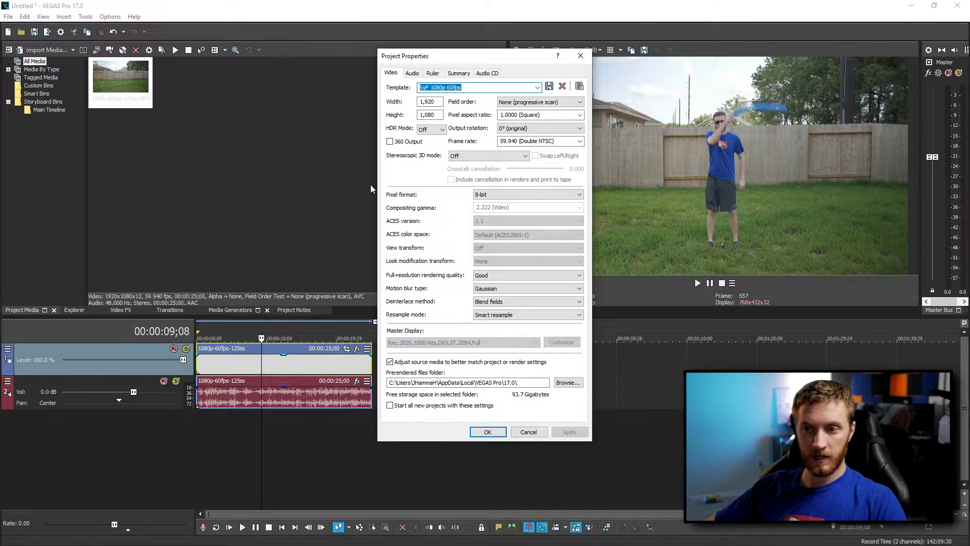
{"action": "left_click", "coordinate": [566, 142]}
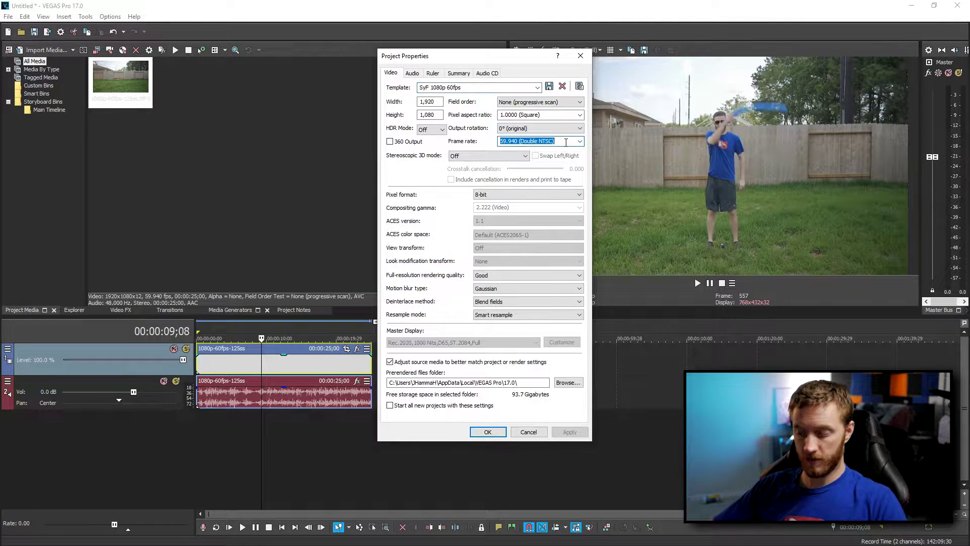
{"action": "type", "text": "119.88"}
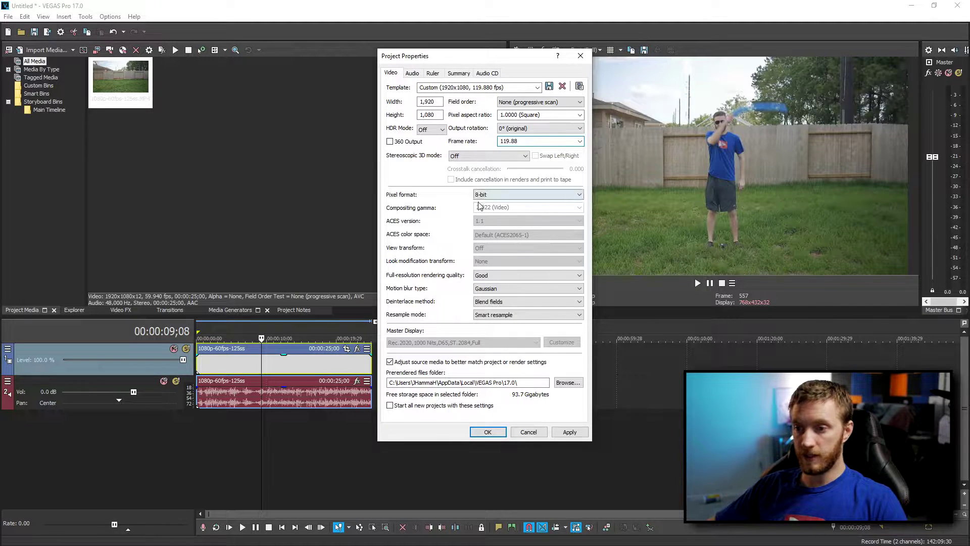
{"action": "left_click", "coordinate": [480, 315]}
{"action": "left_click", "coordinate": [495, 337]}
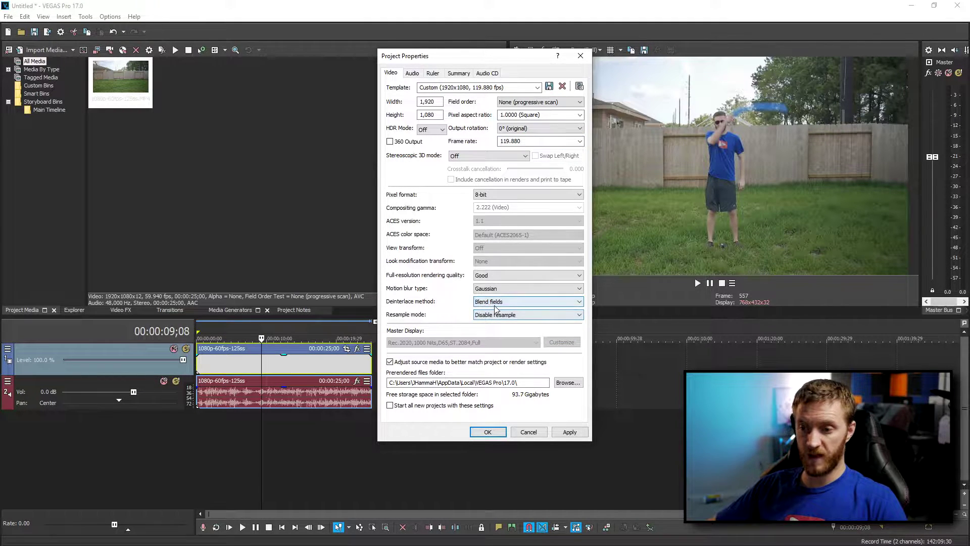
{"action": "left_click", "coordinate": [496, 277]}
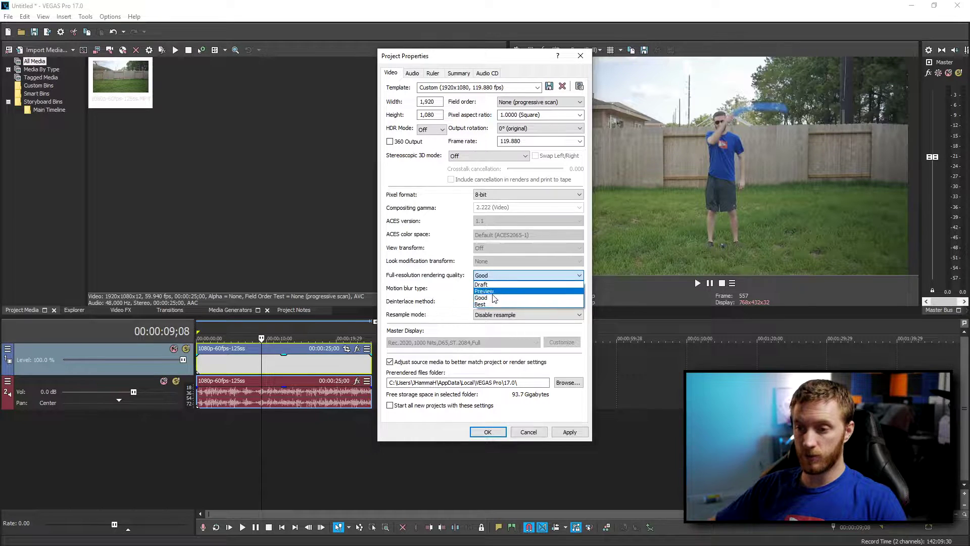
{"action": "left_click", "coordinate": [480, 304]}
{"action": "left_click", "coordinate": [565, 432]}
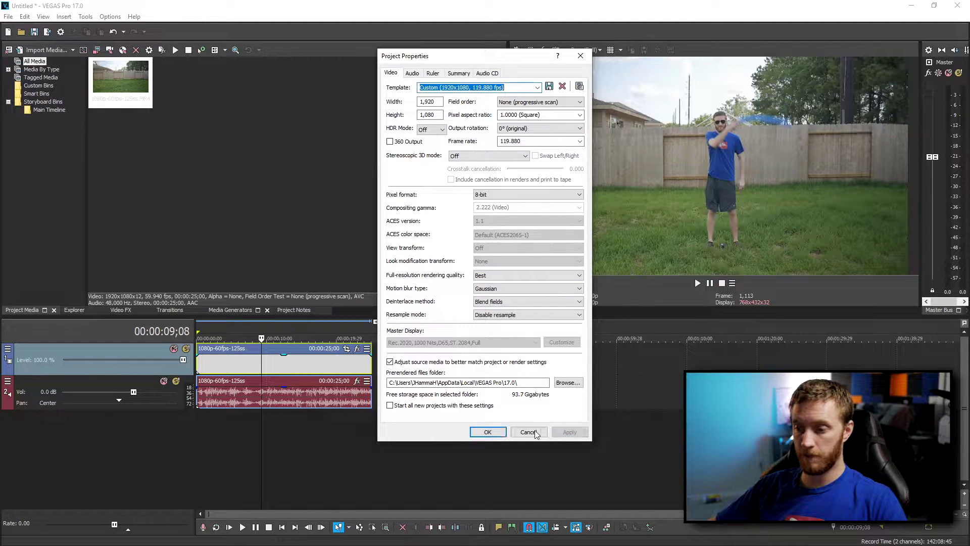
{"action": "left_click", "coordinate": [487, 432]}
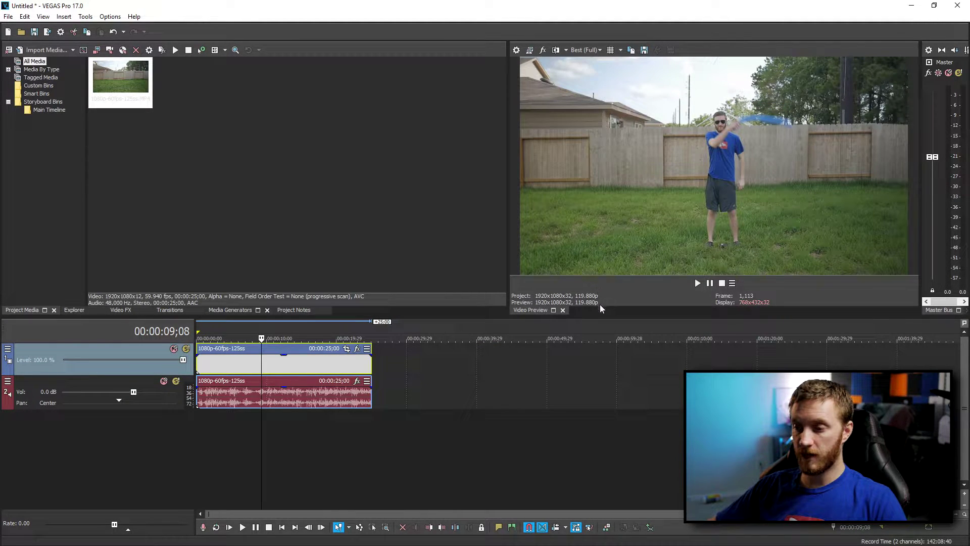
Trim the clip's start and end so only the roughly 1.5-second swing remains.
{"action": "left_click", "coordinate": [262, 365]}
{"action": "left_click", "coordinate": [250, 364]}
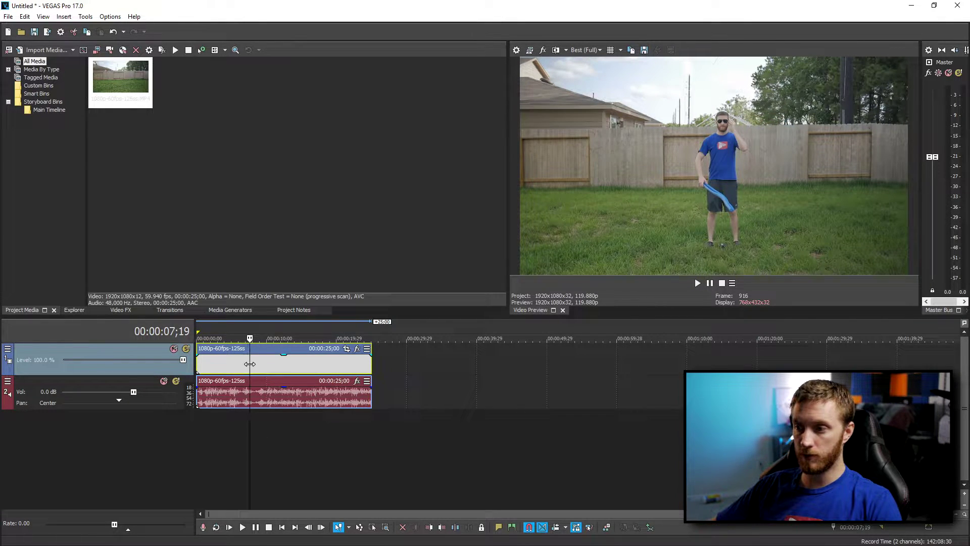
{"action": "left_click", "coordinate": [257, 363]}
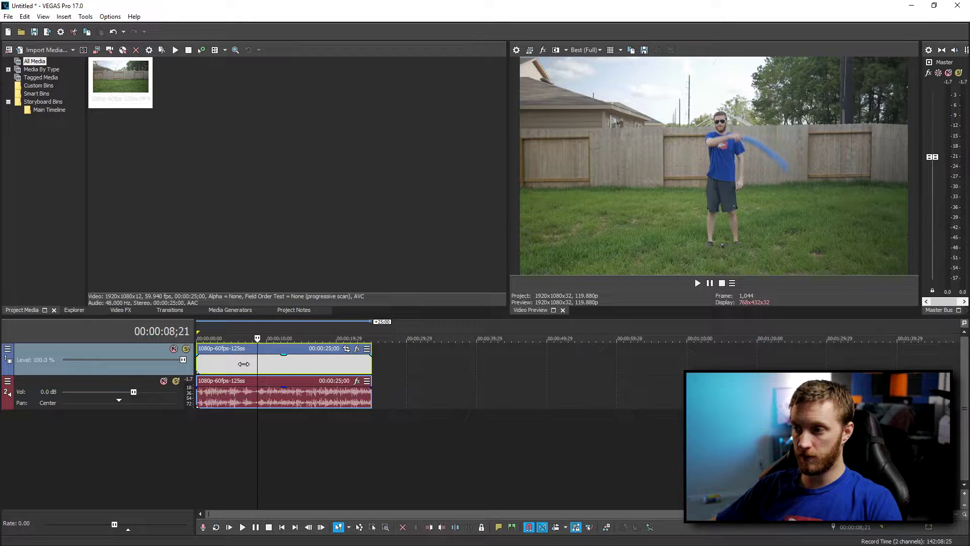
{"action": "key", "text": "Right"}
{"action": "key", "text": "Right"}
{"action": "key", "text": "Right"}
{"action": "left_click_drag", "start_coordinate": [200, 366], "coordinate": [257, 364]}
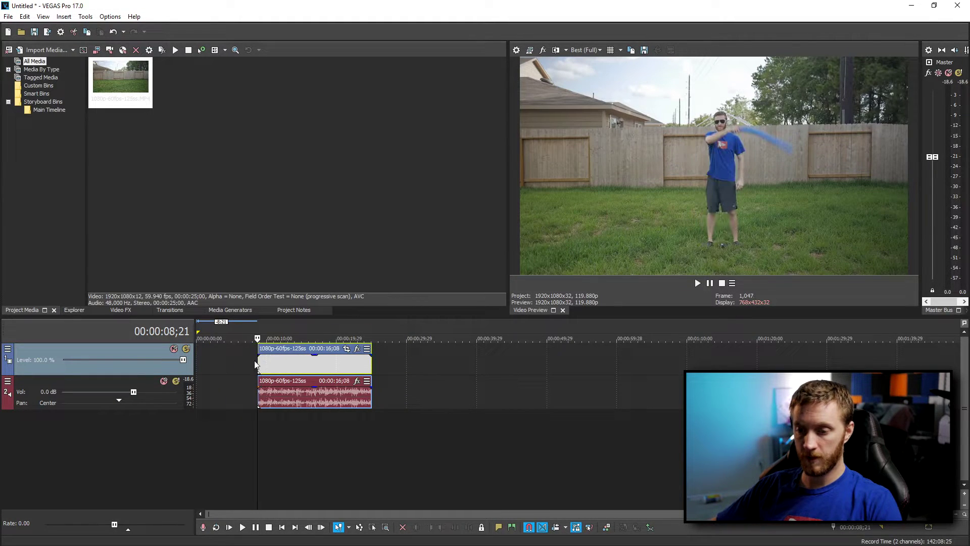
{"action": "key", "text": "space"}
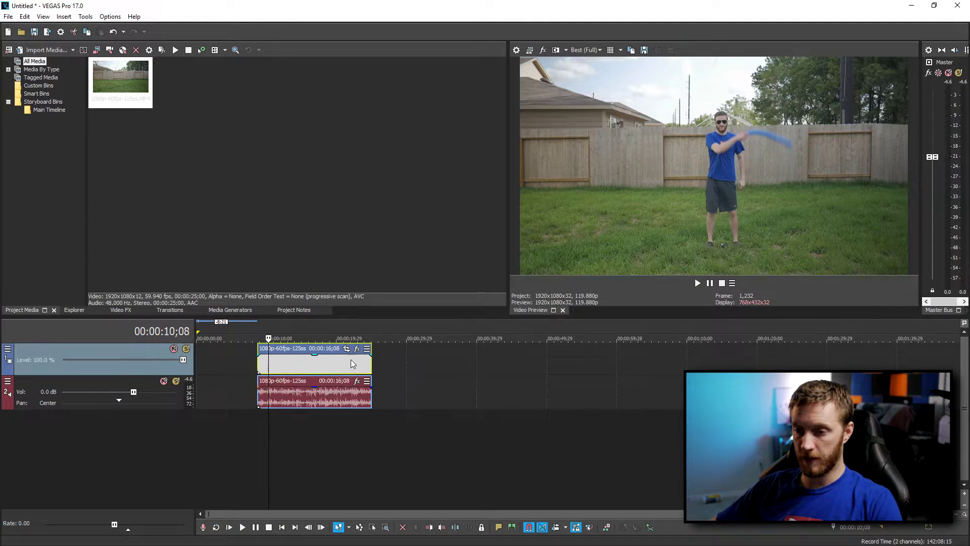
{"action": "left_click_drag", "start_coordinate": [372, 361], "coordinate": [268, 364]}
{"action": "key", "text": "space"}
Loop-play the trimmed swing, then delete the audio track.
{"action": "scroll", "coordinate": [459, 438], "scroll_direction": "up", "scroll_amount": 5}
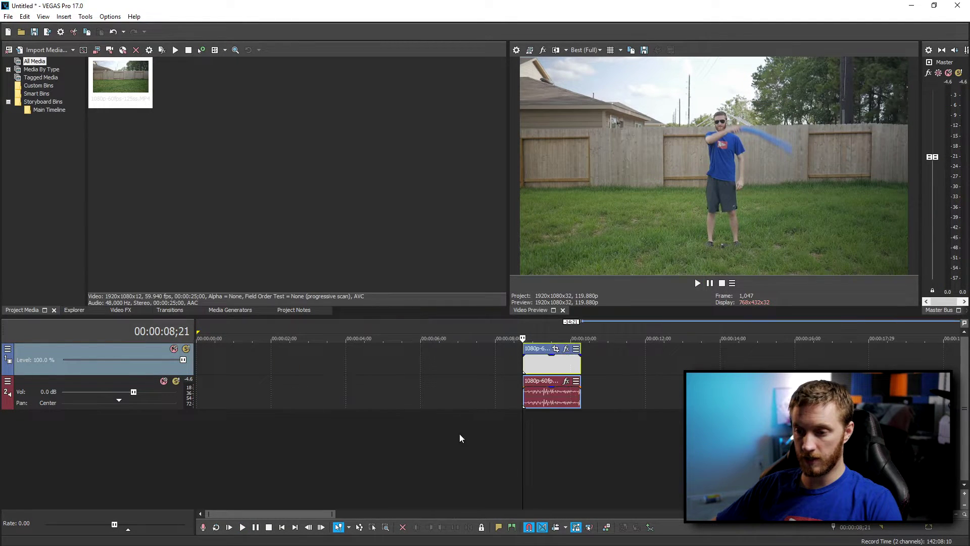
{"action": "double_click", "coordinate": [541, 365]}
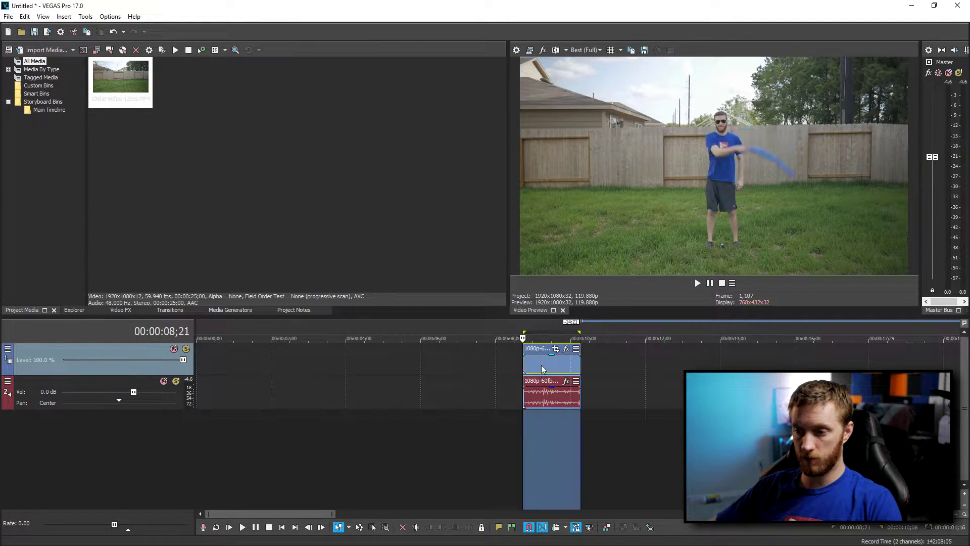
{"action": "left_click", "coordinate": [216, 527]}
{"action": "key", "text": "space"}
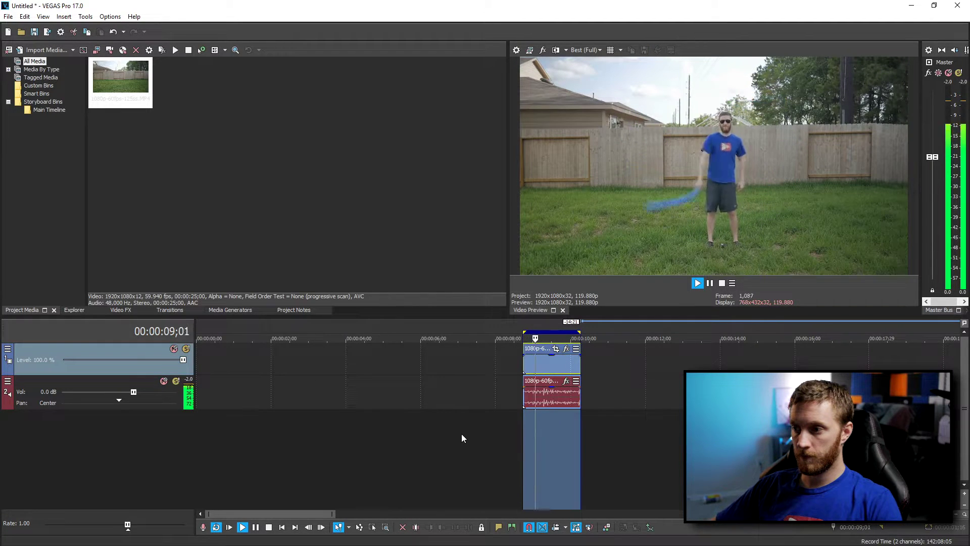
{"action": "key", "text": "space"}
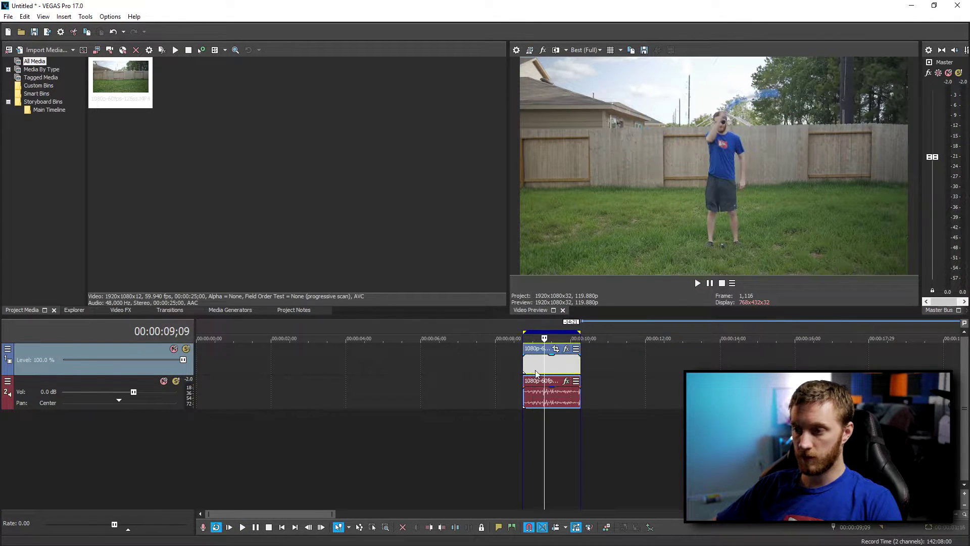
{"action": "left_click", "coordinate": [550, 365]}
{"action": "left_click", "coordinate": [142, 380]}
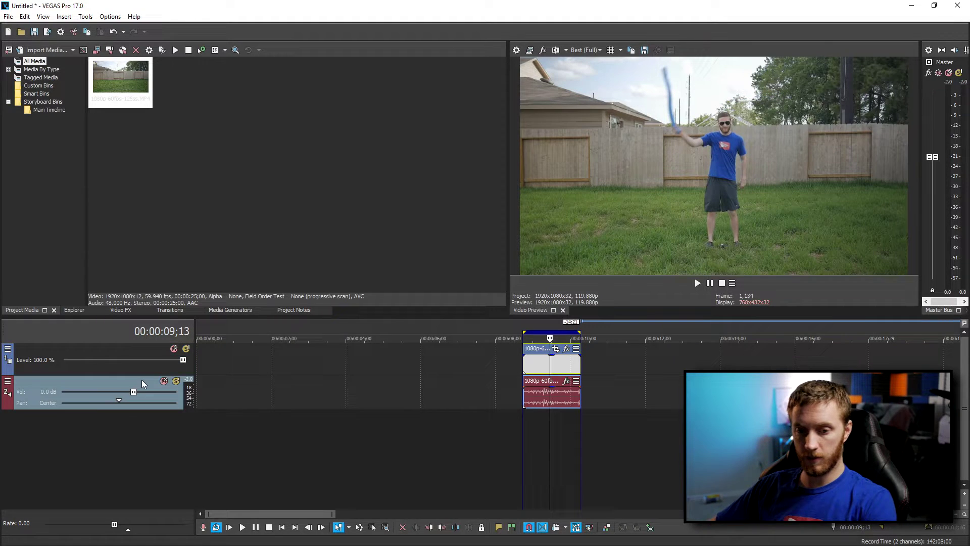
{"action": "key", "text": "Delete"}
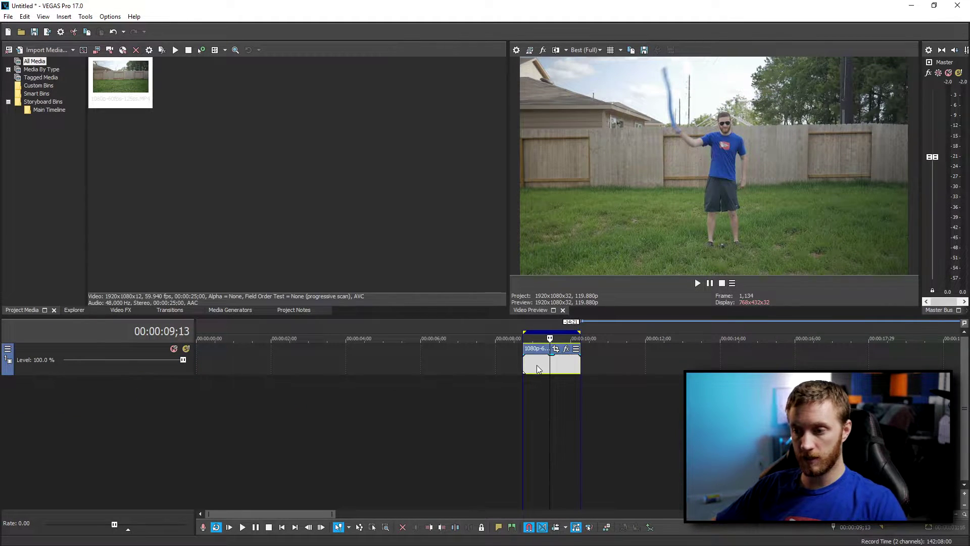
Apply the Slow Motion video effect to the trimmed clip.
{"action": "left_click", "coordinate": [124, 310]}
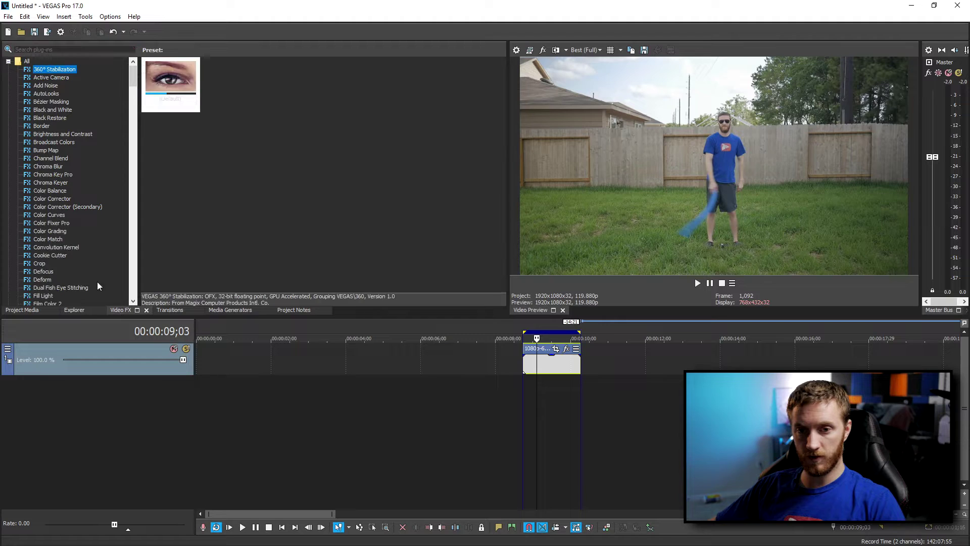
{"action": "left_click", "coordinate": [63, 217]}
{"action": "type", "text": "slow"}
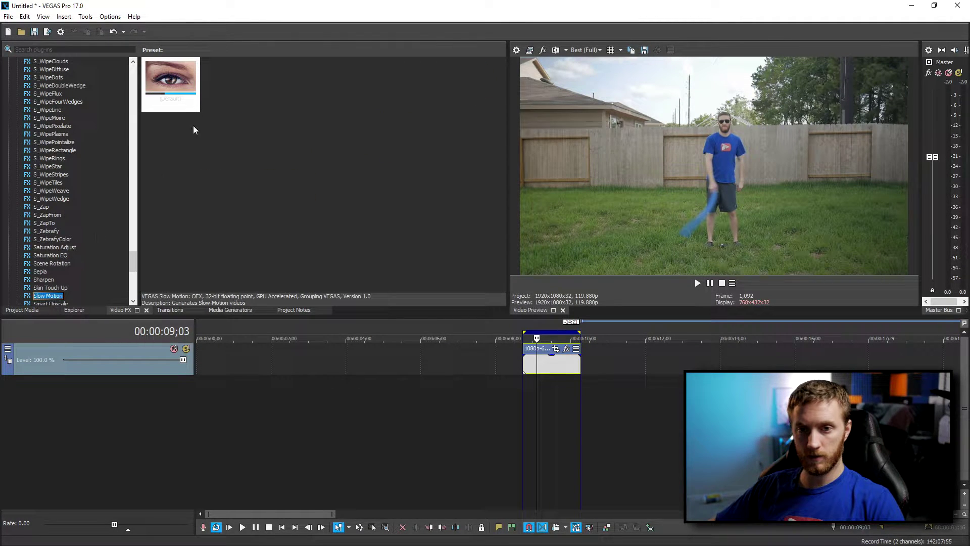
{"action": "left_click_drag", "start_coordinate": [168, 78], "coordinate": [548, 361]}
{"action": "left_click_drag", "start_coordinate": [652, 104], "coordinate": [213, 62]}
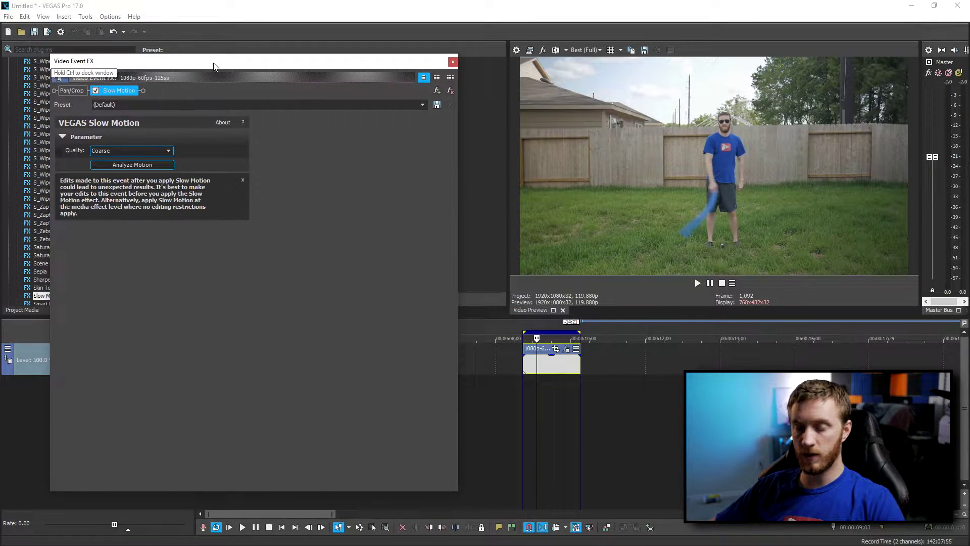
Analyze the clip's motion at Fine quality.
{"action": "left_click", "coordinate": [143, 150]}
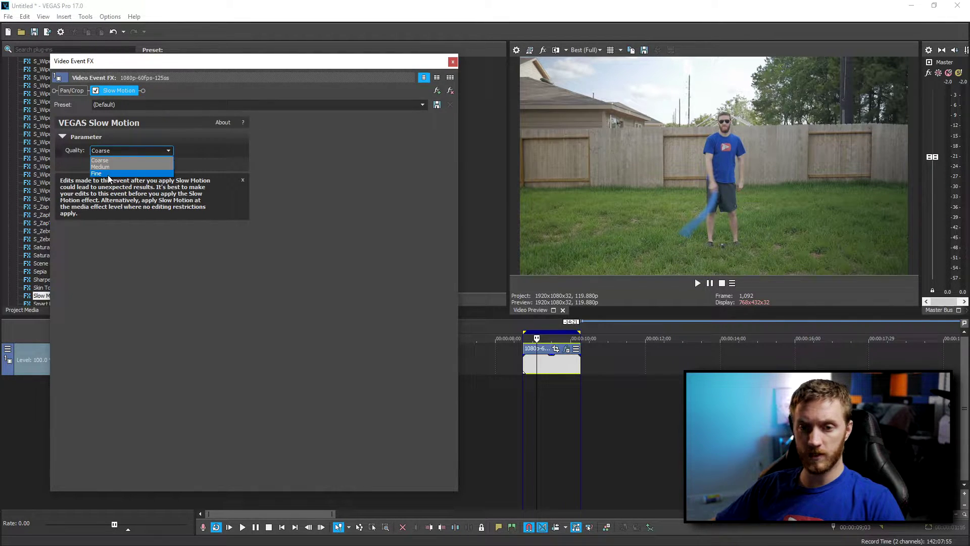
{"action": "left_click", "coordinate": [117, 174]}
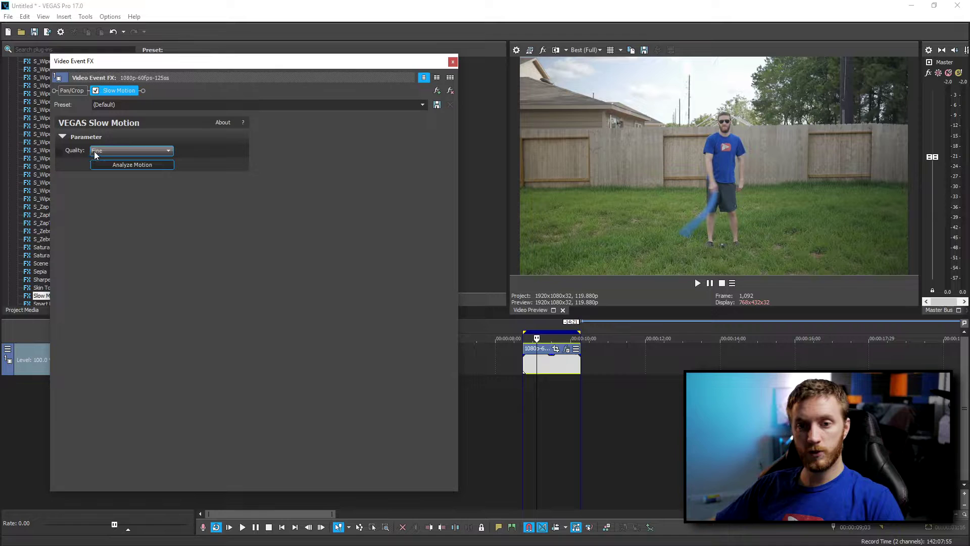
{"action": "left_click", "coordinate": [144, 165]}
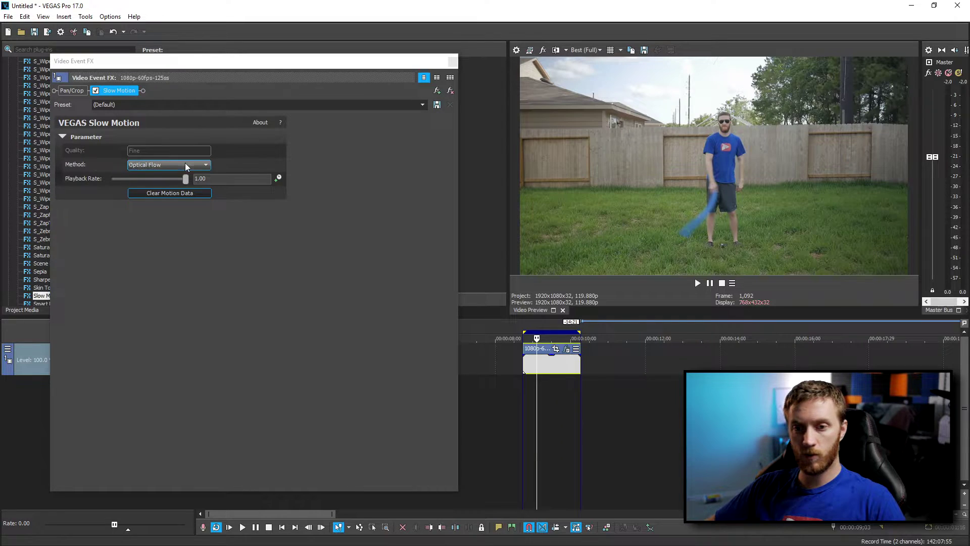
Keep Optical Flow as the method and leave Playback Rate at 1.00 after testing it.
{"action": "left_click", "coordinate": [150, 165]}
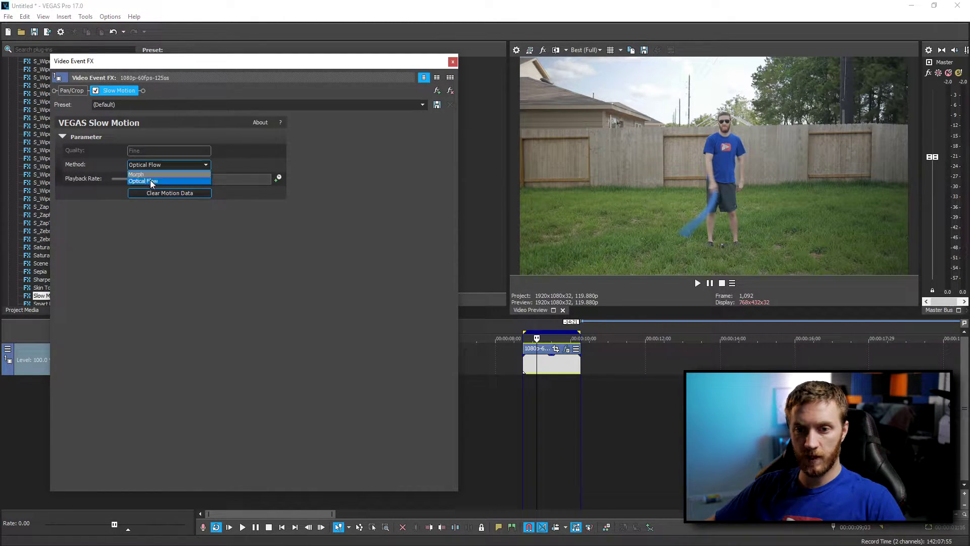
{"action": "left_click", "coordinate": [150, 181]}
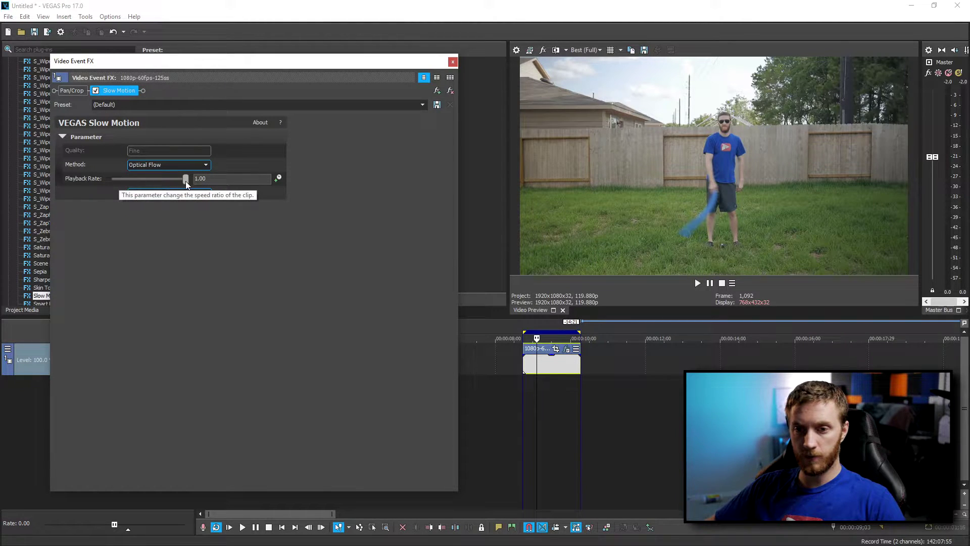
{"action": "mouse_move", "coordinate": [183, 180]}
{"action": "left_mouse_down"}
{"action": "mouse_move", "coordinate": [98, 181]}
{"action": "mouse_move", "coordinate": [184, 179]}
{"action": "left_mouse_up"}
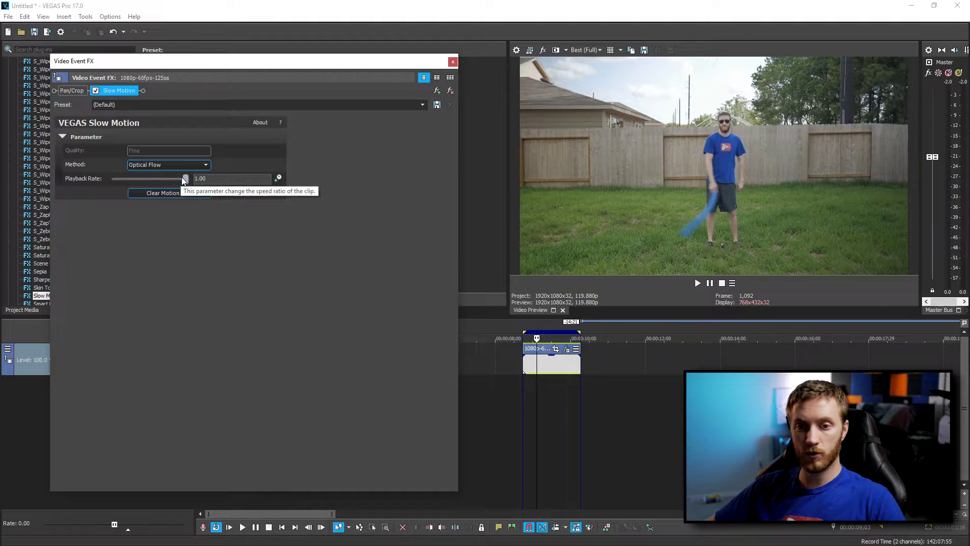
{"action": "left_click", "coordinate": [210, 179]}
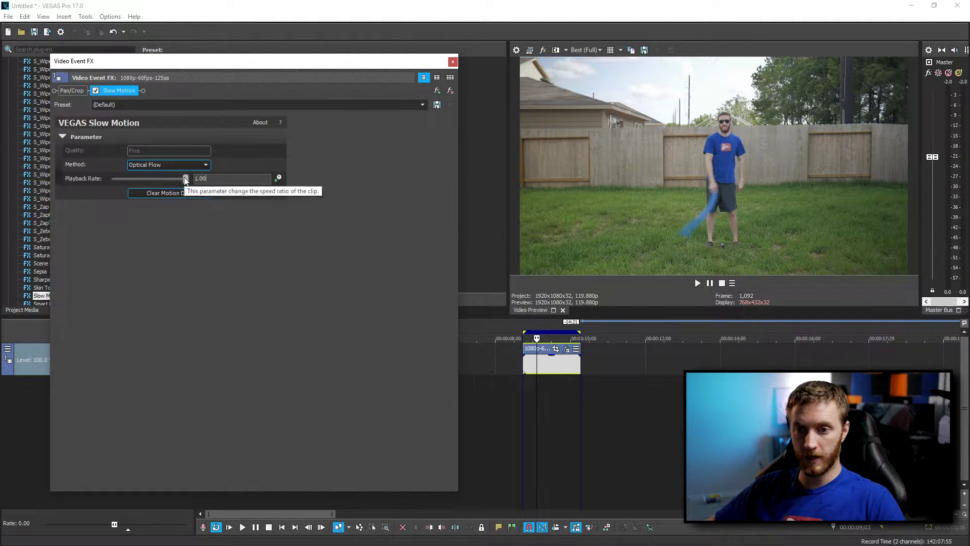
{"action": "left_click_drag", "start_coordinate": [152, 180], "coordinate": [150, 180]}
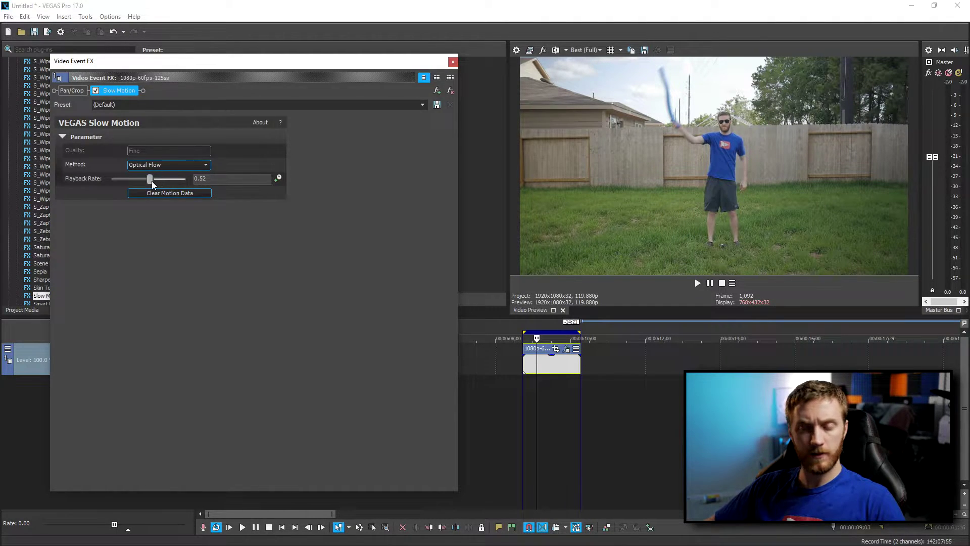
{"action": "left_click_drag", "start_coordinate": [168, 183], "coordinate": [490, 194]}
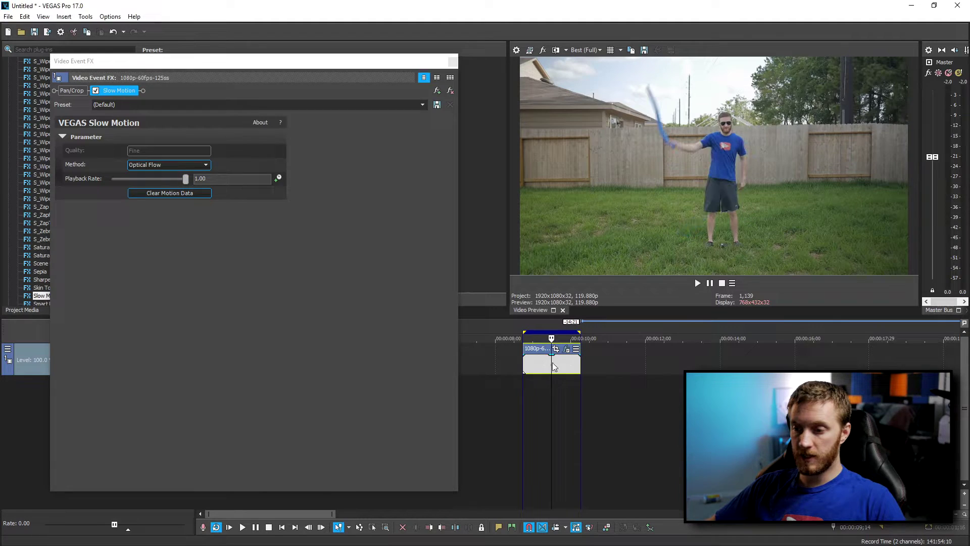
Place a copy of the swing event near 00:00:14 on the timeline.
{"action": "left_click", "coordinate": [542, 365]}
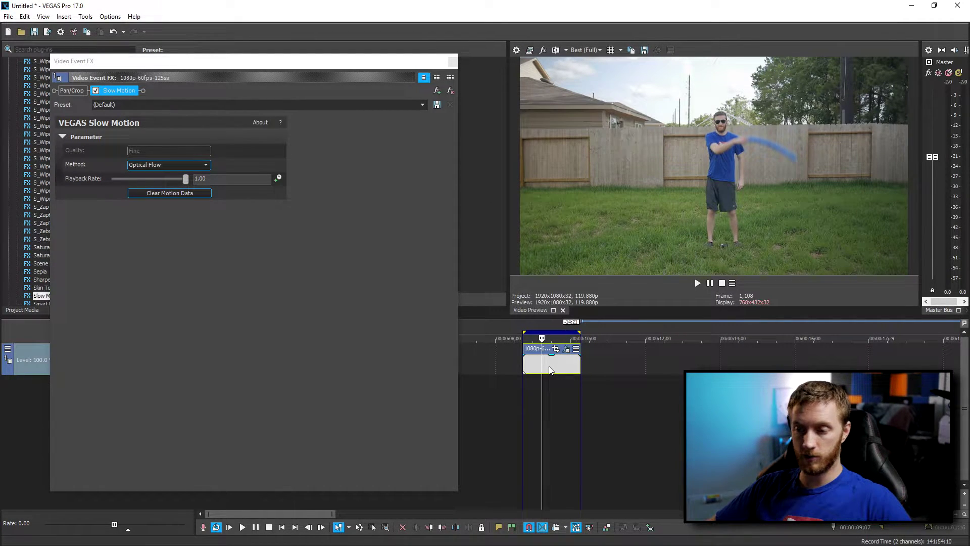
{"action": "left_click_drag", "start_coordinate": [534, 362], "coordinate": [752, 368]}
{"action": "left_click", "coordinate": [739, 366]}
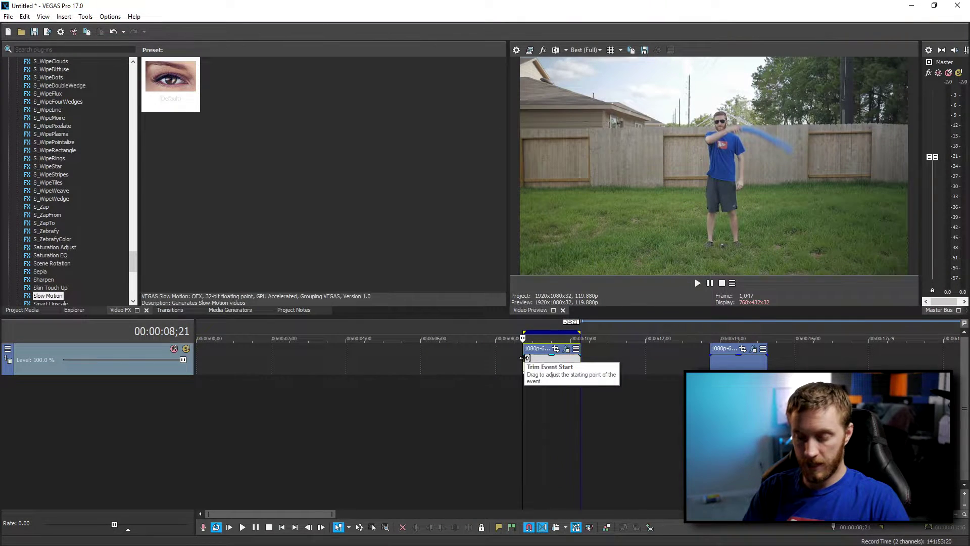
Add a marker named 'original' over the first clip and shift the copy slightly right.
{"action": "key", "text": "m"}
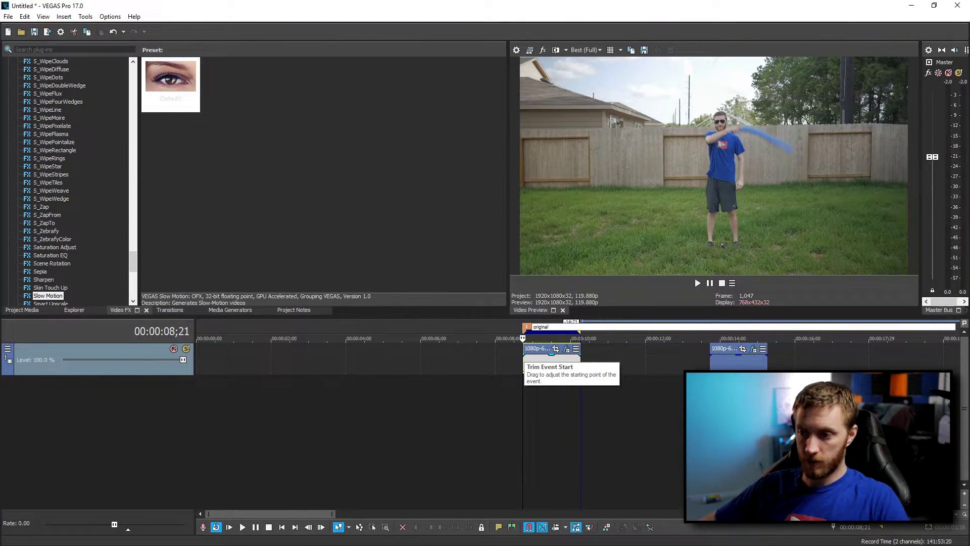
{"action": "left_click", "coordinate": [626, 370]}
{"action": "scroll", "coordinate": [639, 365], "scroll_direction": "down", "scroll_amount": 2}
{"action": "left_click_drag", "start_coordinate": [599, 366], "coordinate": [651, 369]}
{"action": "left_click", "coordinate": [652, 369]}
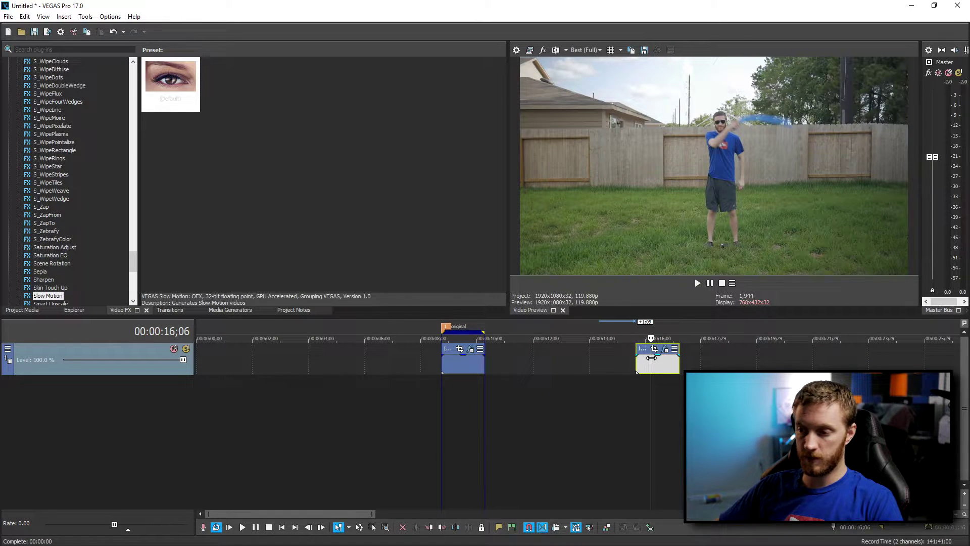
Set the copied clip's Slow Motion playback rate to 0.25.
{"action": "left_click", "coordinate": [664, 348]}
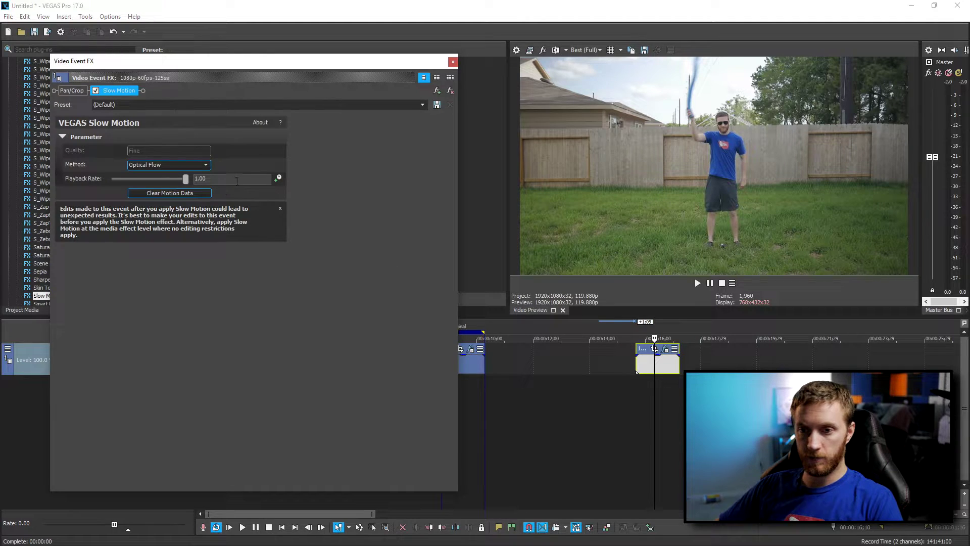
{"action": "type", "text": ".25"}
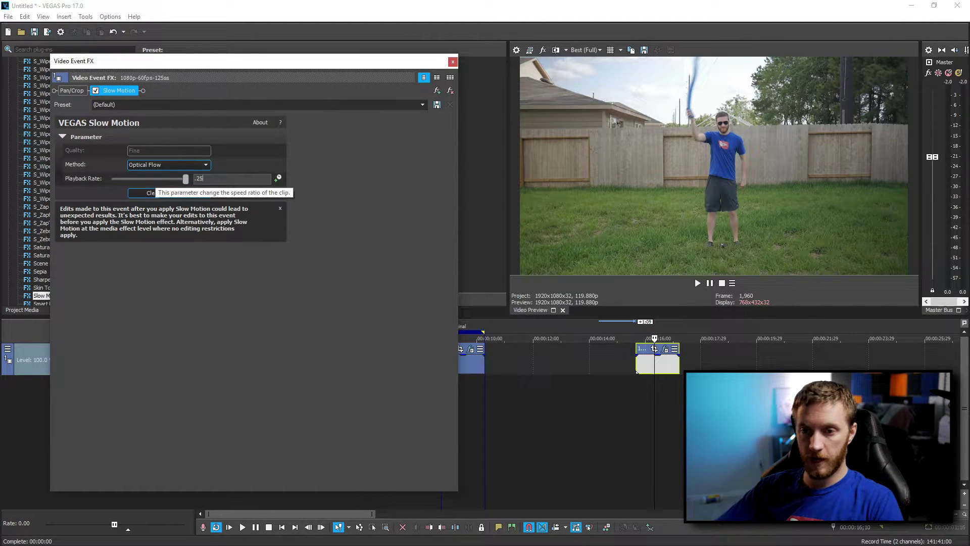
{"action": "key", "text": "Return"}
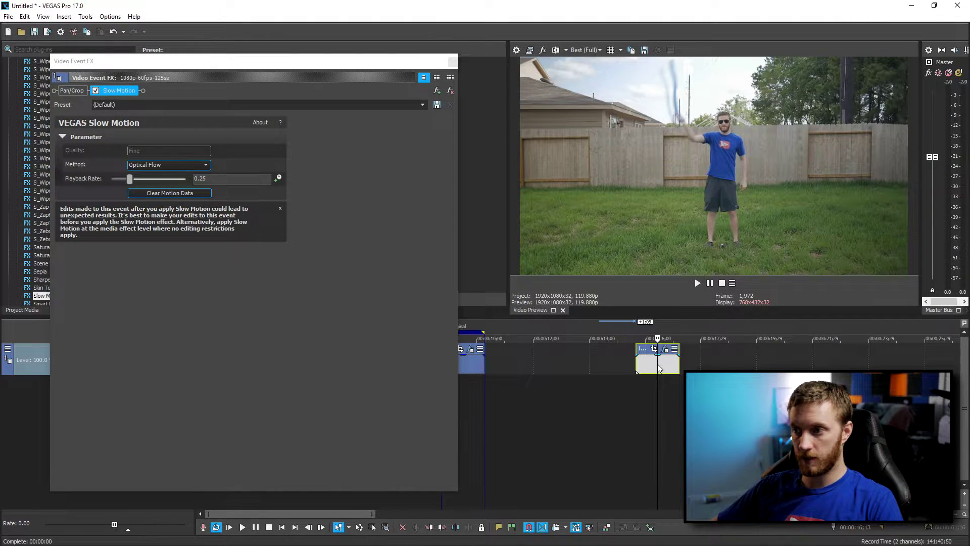
{"action": "key", "text": "Escape"}
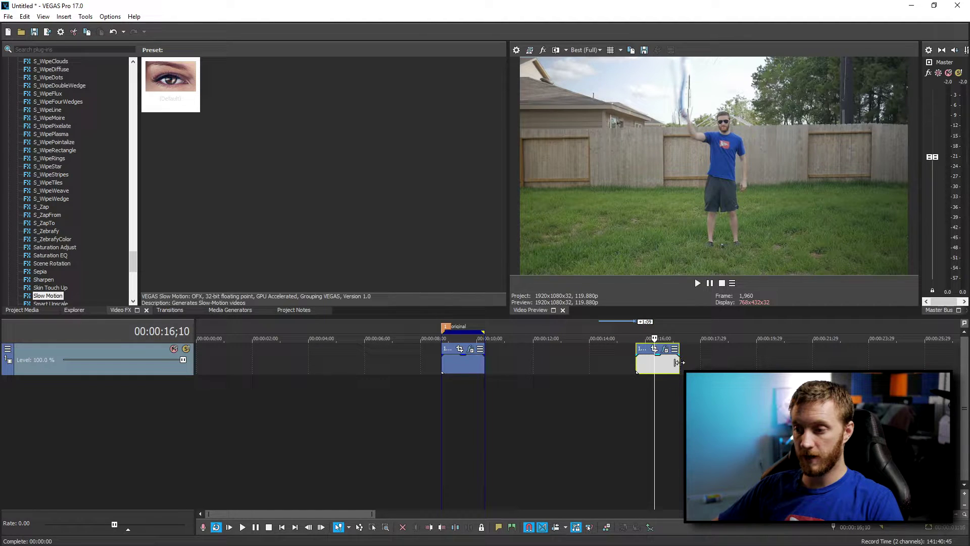
Lengthen the copy's end by hand, then undo that change.
{"action": "left_click_drag", "start_coordinate": [706, 359], "coordinate": [786, 361]}
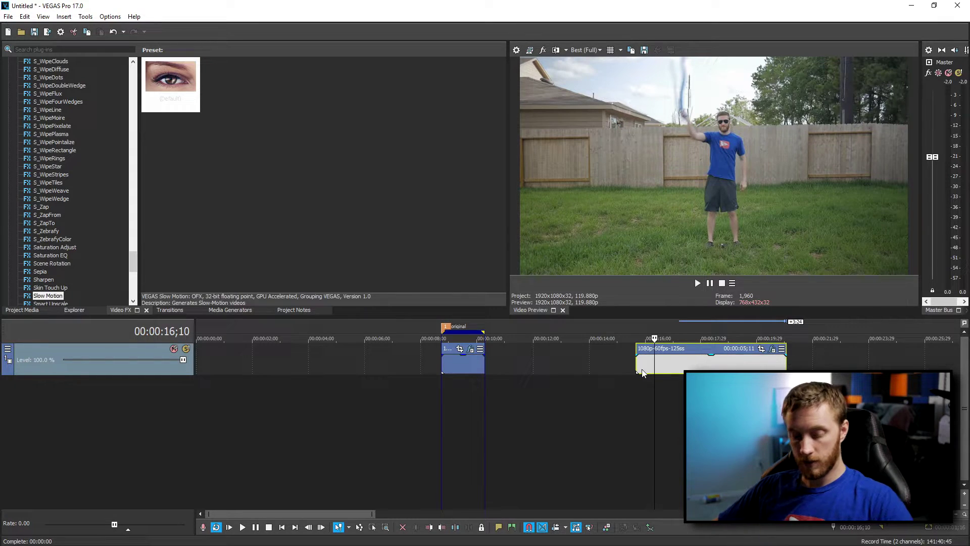
{"action": "key", "text": "ctrl+z"}
{"action": "left_click", "coordinate": [657, 362]}
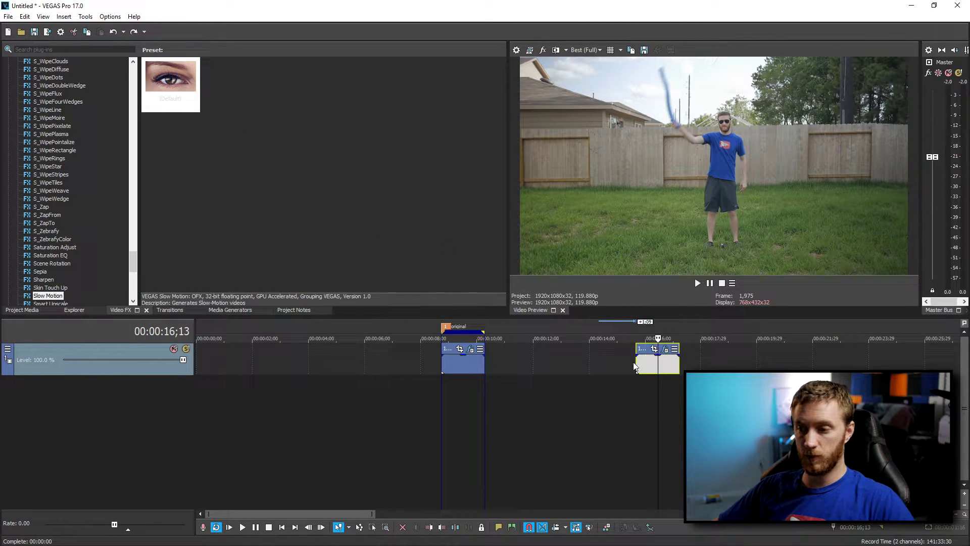
{"action": "left_click", "coordinate": [85, 16]}
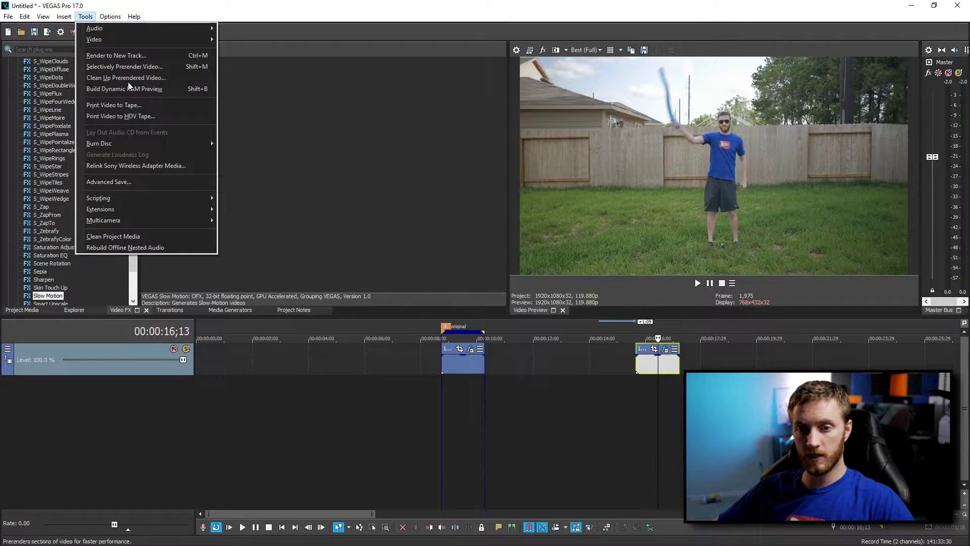
Run Adjust Length of Slow Motion Plugin to stretch the copy to 00:00:06;06.
{"action": "mouse_move", "coordinate": [129, 206]}
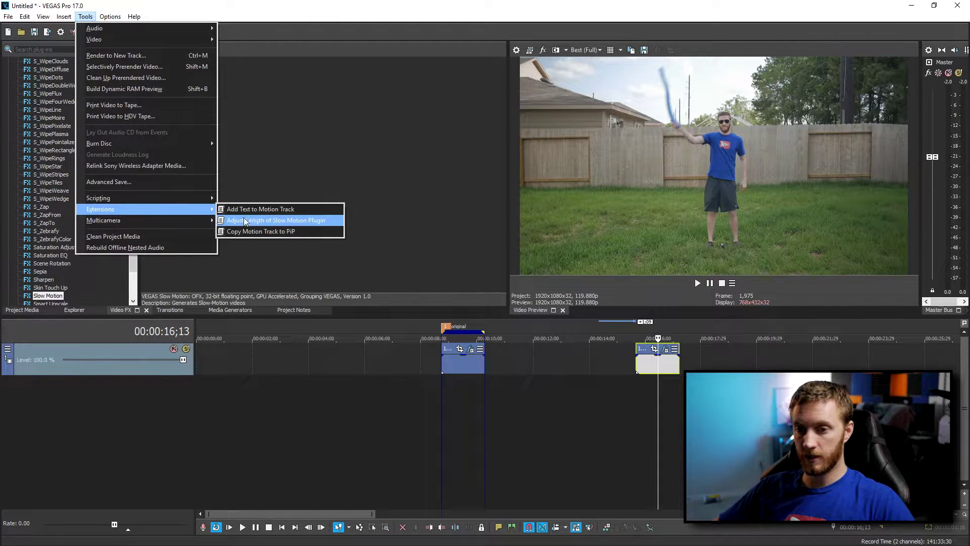
{"action": "left_click", "coordinate": [271, 220]}
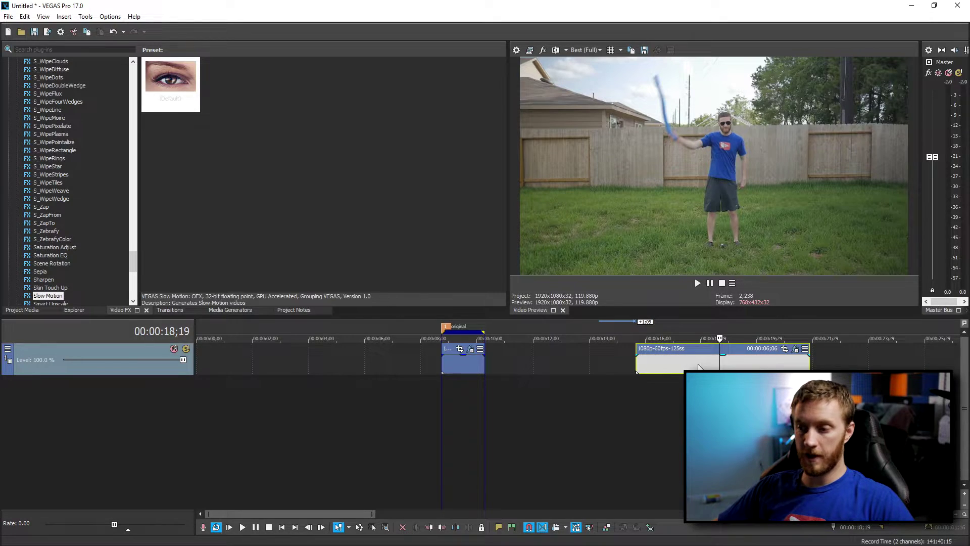
{"action": "left_click", "coordinate": [636, 362]}
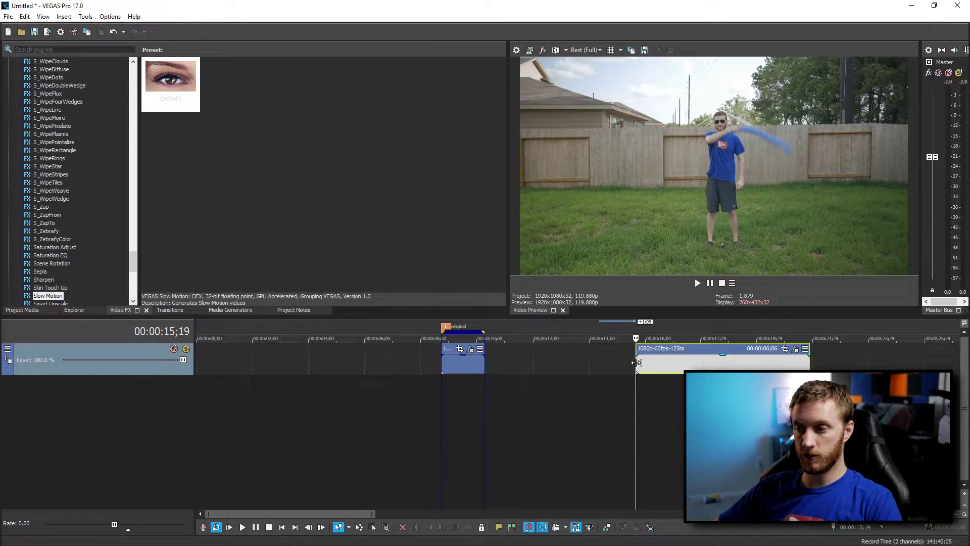